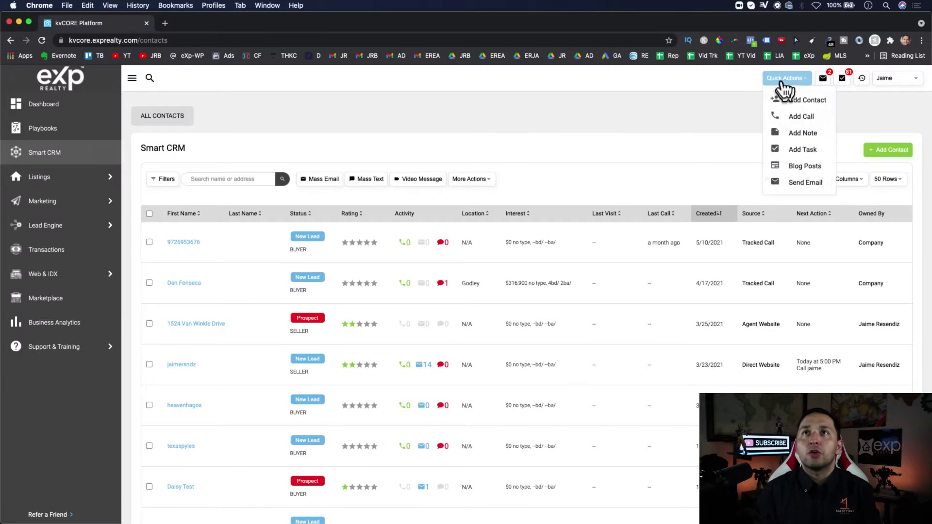
From Smart CRM's Quick Actions, open a blank Send Email dialog.
left_click(807, 184)
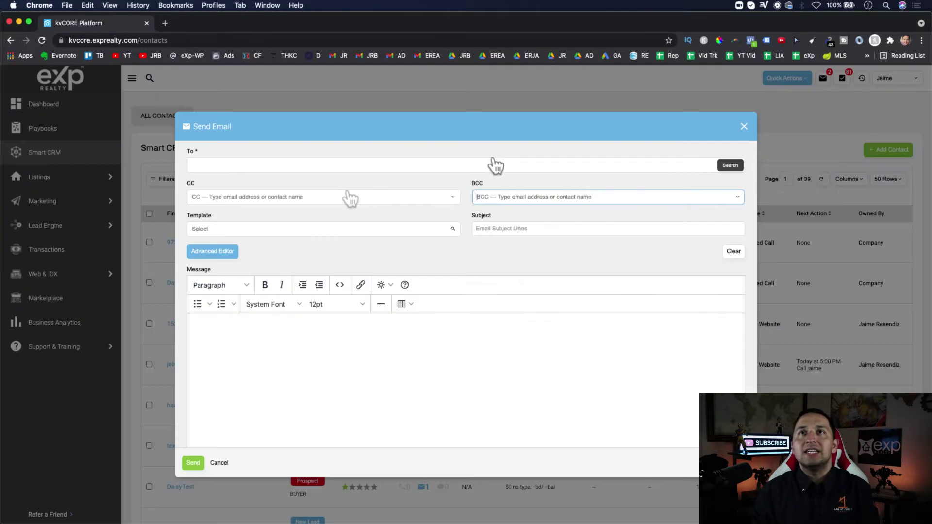
Type 'create here' in the message body, then switch to the Advanced Editor, discarding the plain draft.
left_click(281, 164)
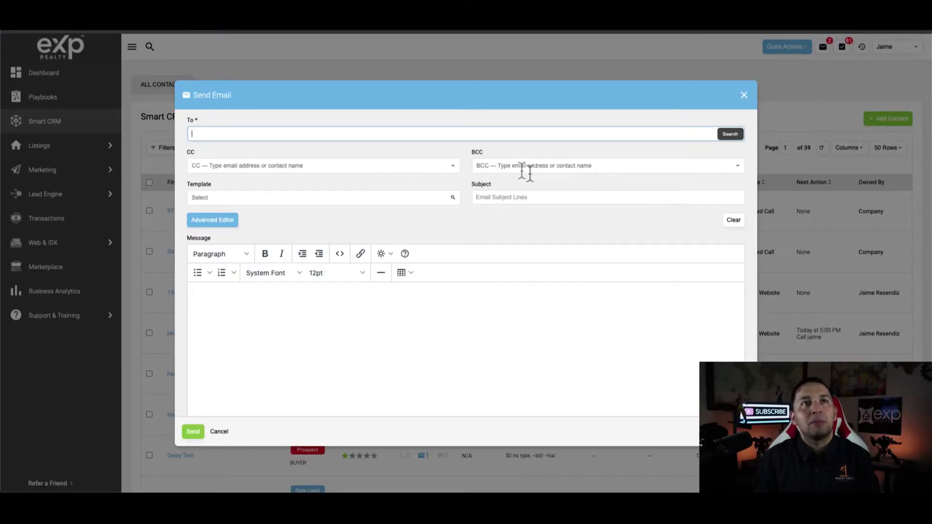
left_click(323, 198)
left_click(563, 221)
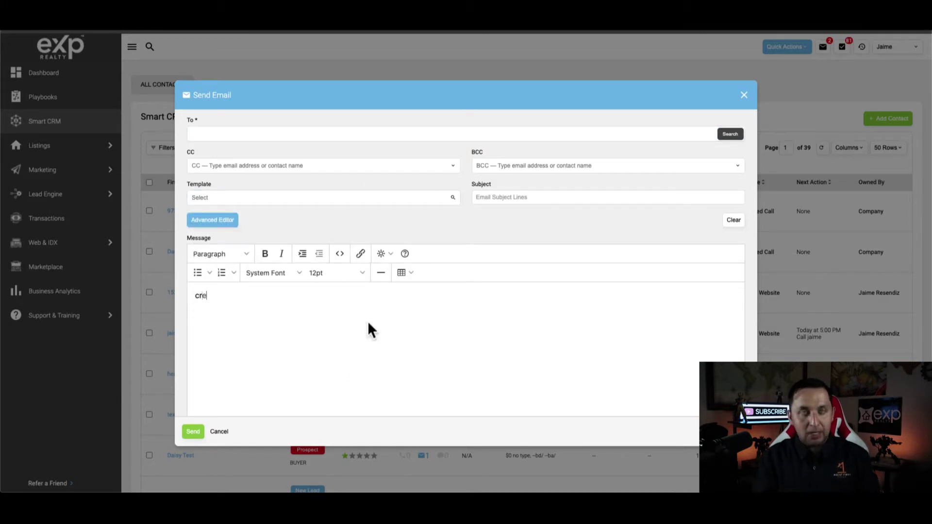
type("create here")
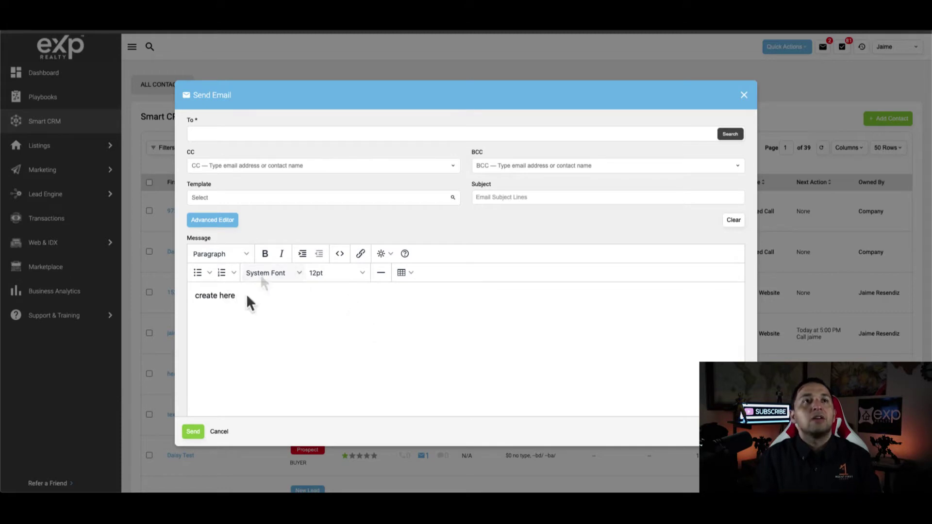
left_click(224, 220)
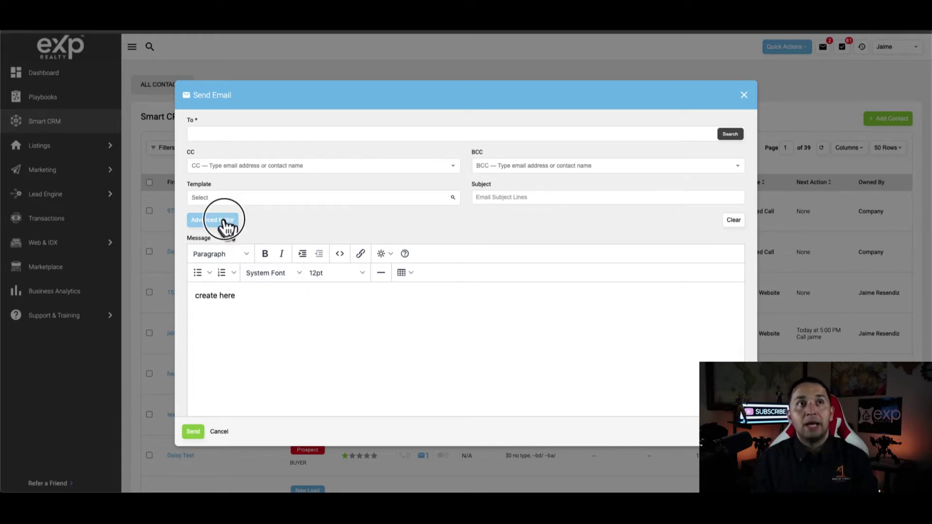
left_click(440, 244)
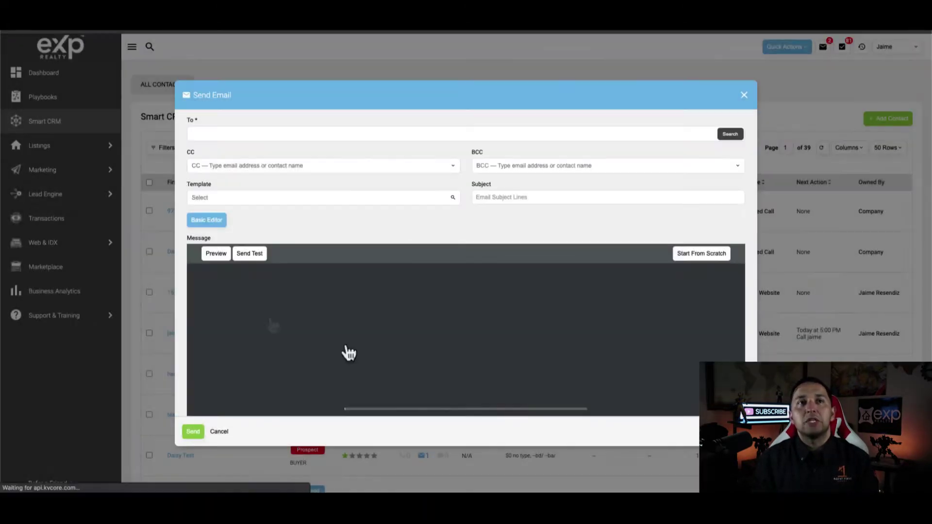
Drag Text, Image, Divider and Video blocks into the email canvas, then close it unsent.
scroll(442, 360, "down", 2)
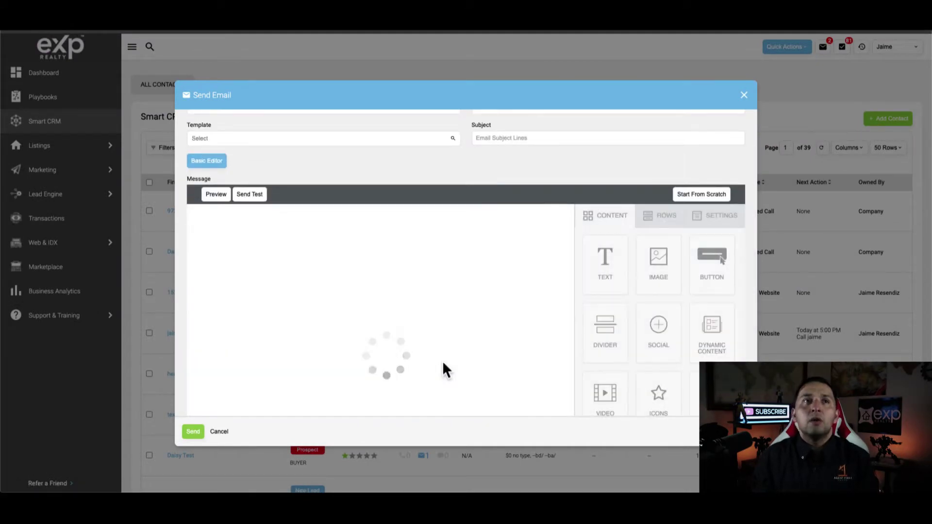
left_click_drag(607, 263, 402, 238)
left_click_drag(655, 258, 333, 235)
left_click_drag(620, 340, 366, 314)
left_click_drag(591, 385, 403, 334)
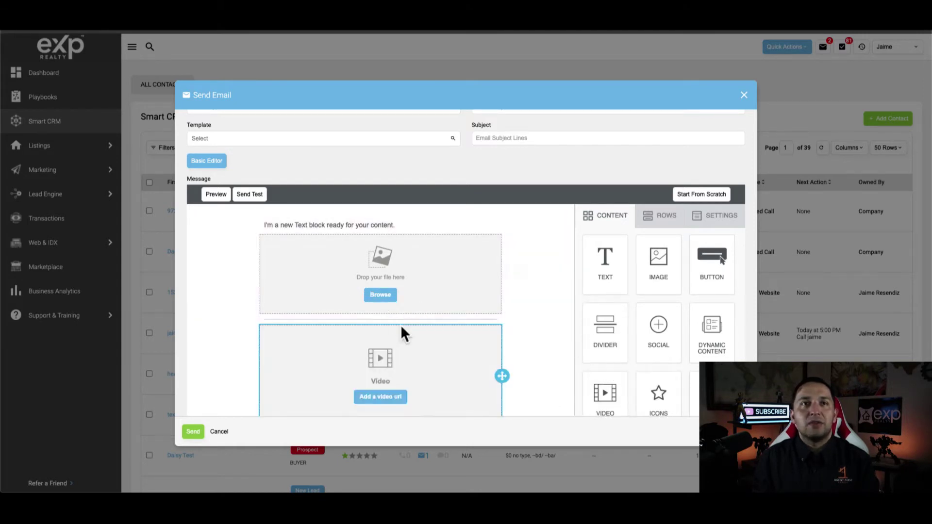
left_click(744, 95)
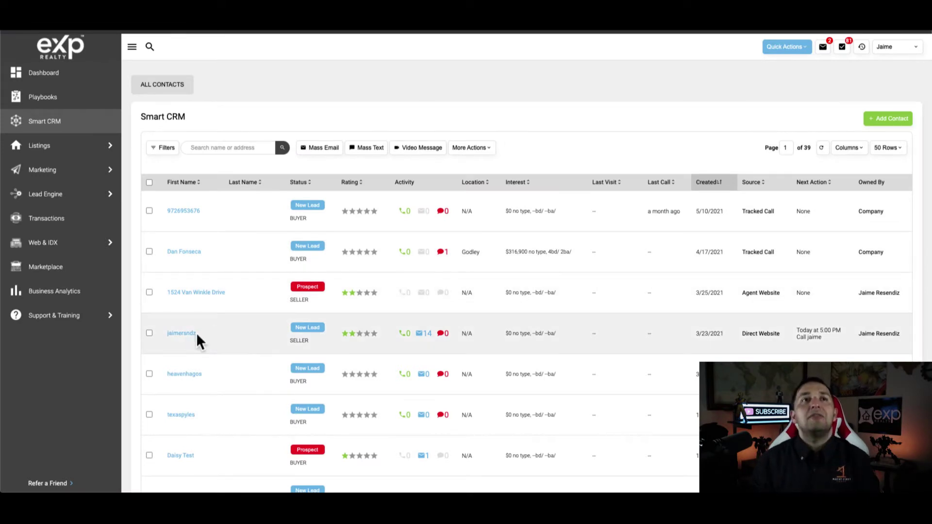
left_click(184, 333)
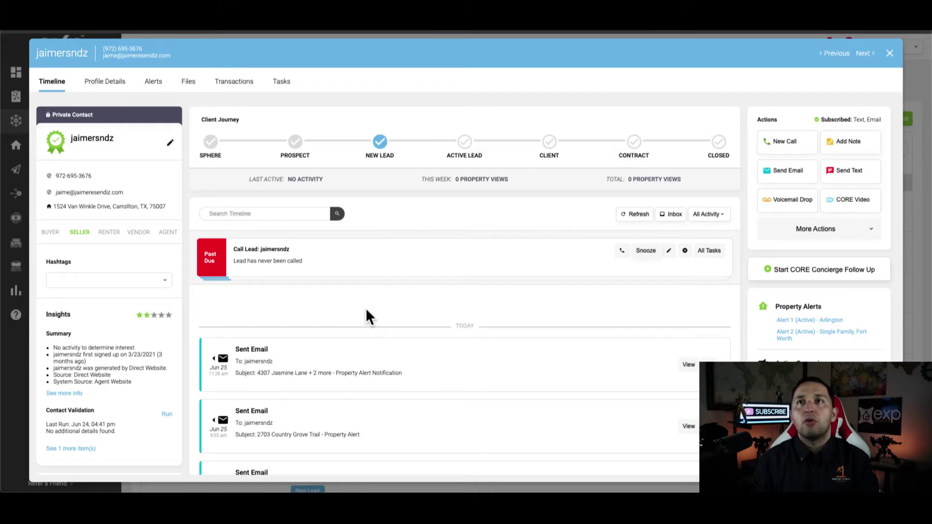
left_click(790, 174)
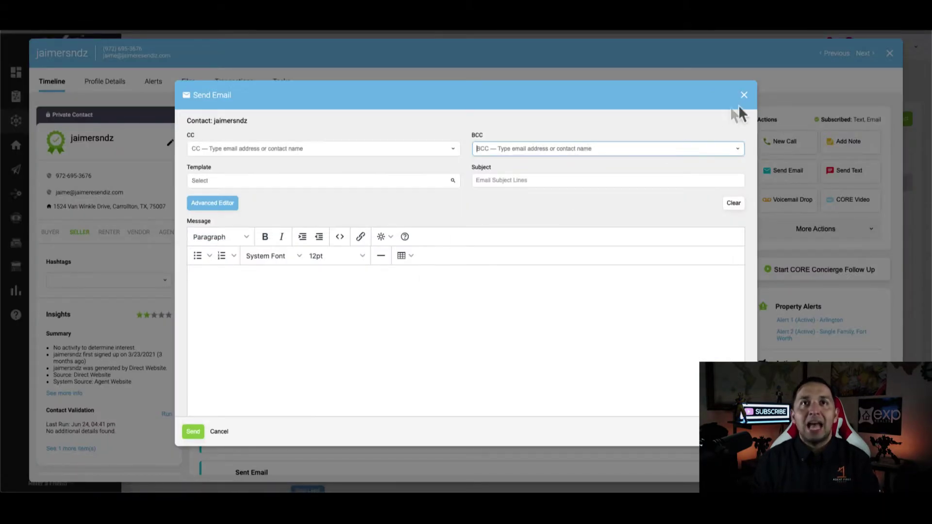
left_click_drag(739, 106, 610, 350)
left_click(616, 272)
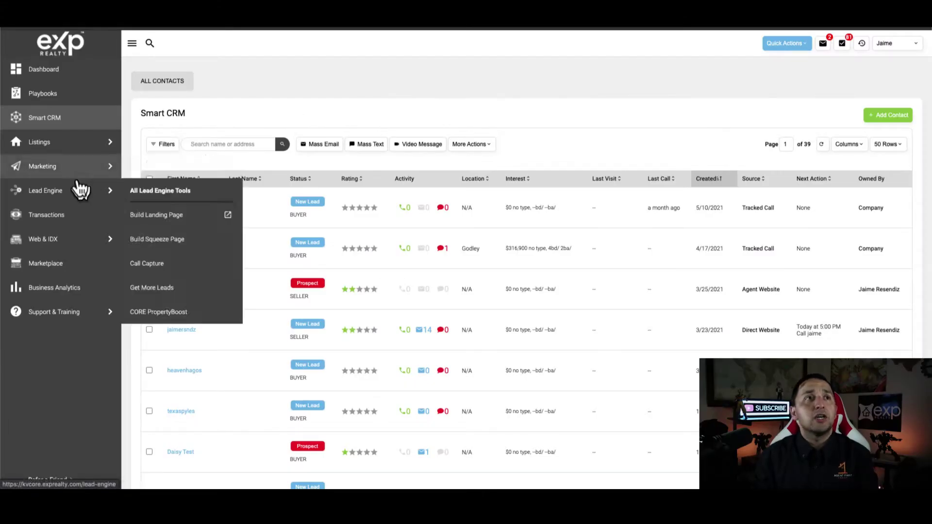
Go to Marketing > Smart Campaigns, show the Templates tab and begin adding an email template.
mouse_move(83, 170)
left_click(157, 192)
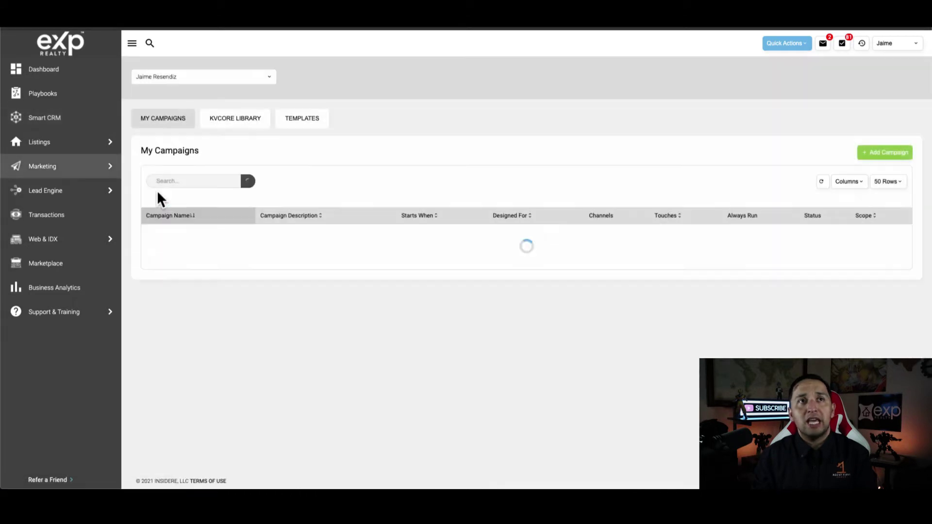
left_click(317, 119)
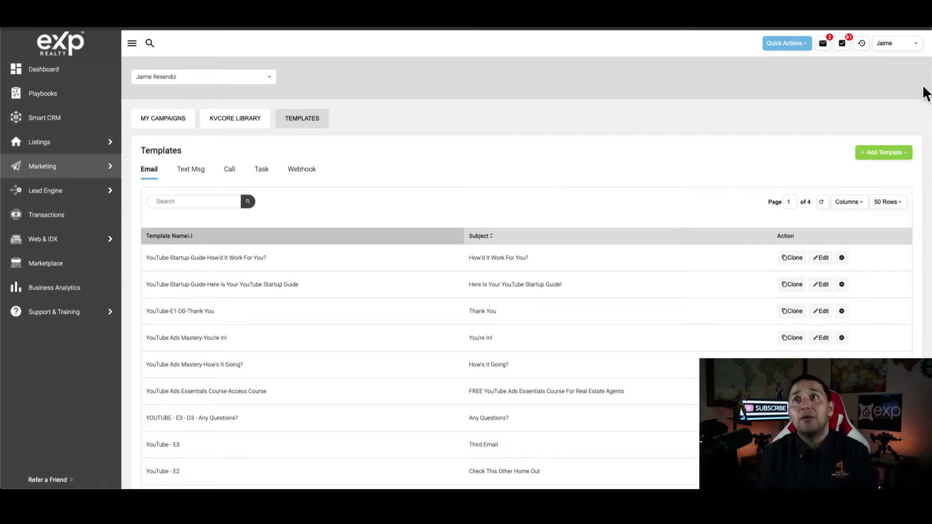
left_click(881, 153)
Open a new email template form, then close it, backing out once before confirming the discard.
left_click(889, 172)
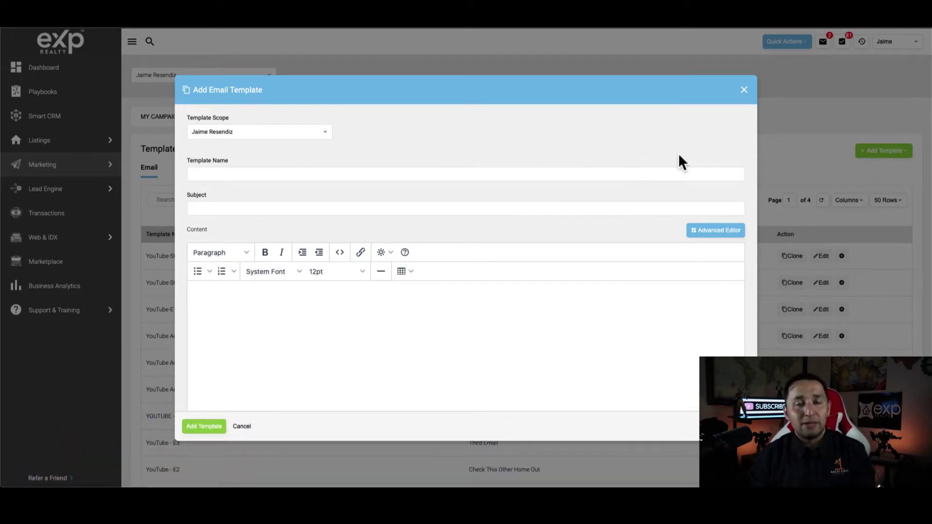
left_click(744, 89)
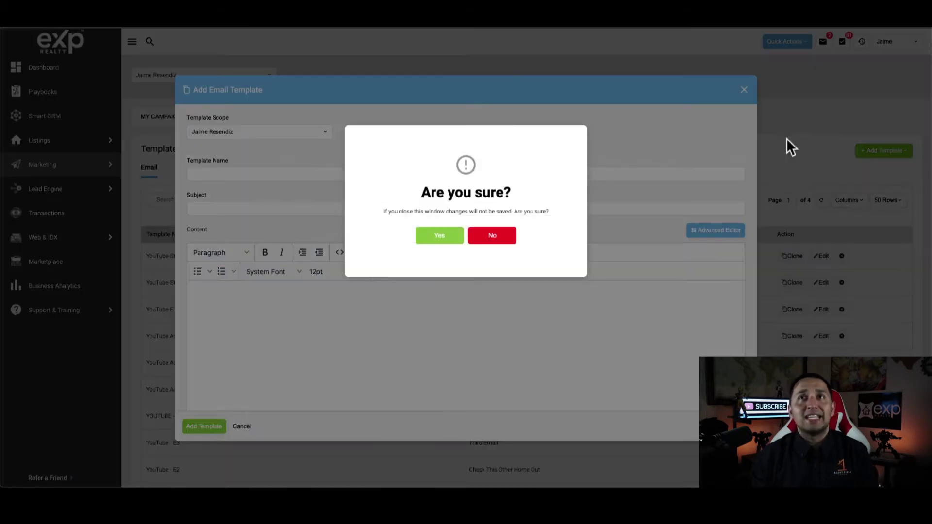
left_click(489, 238)
left_click(744, 91)
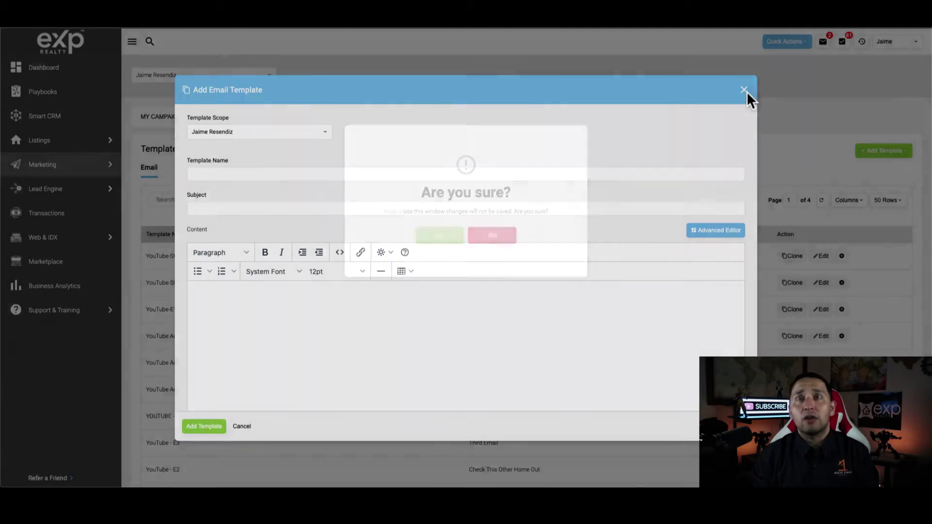
left_click(445, 243)
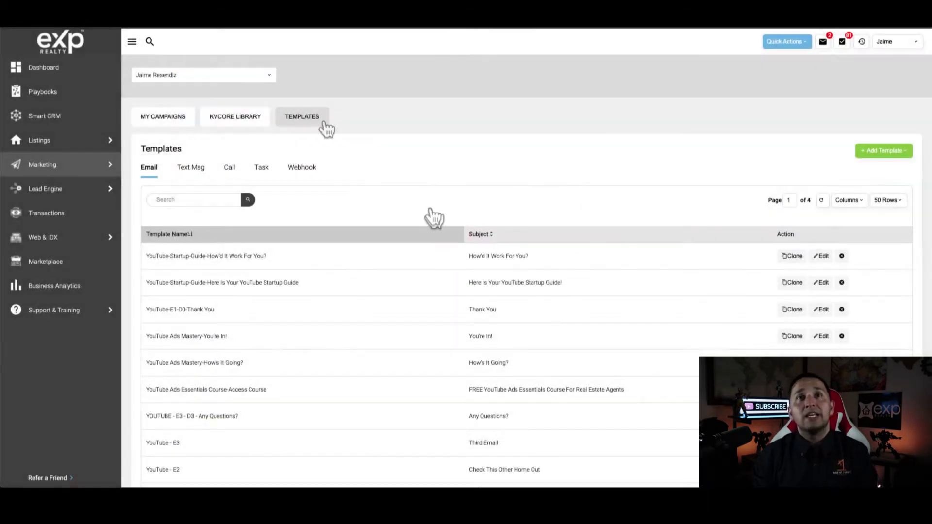
left_click(163, 128)
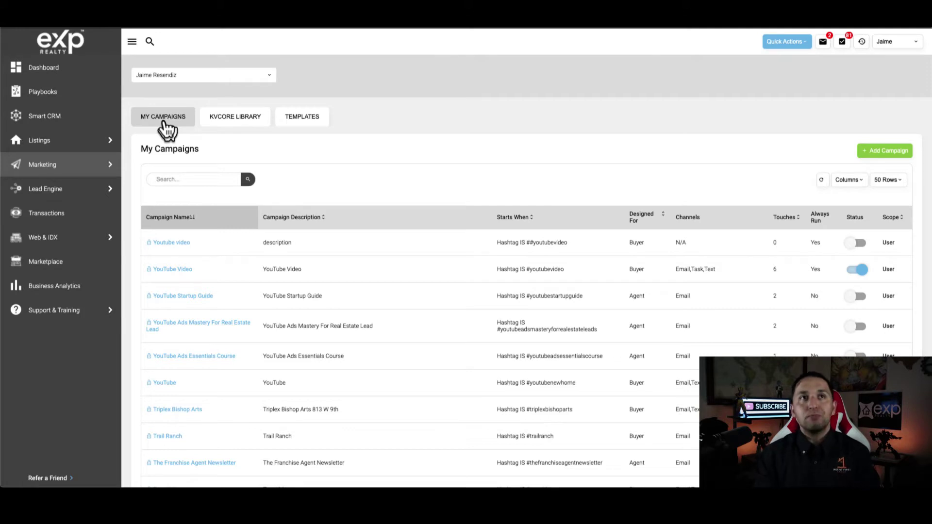
left_click(306, 119)
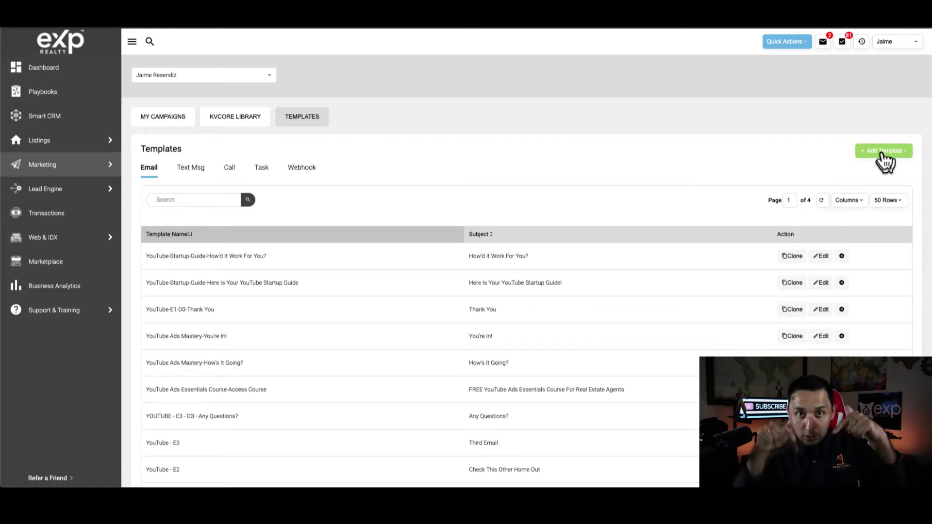
Start a new Email Template, click its name field, then close and discard it unnamed.
left_click(883, 153)
left_click(887, 170)
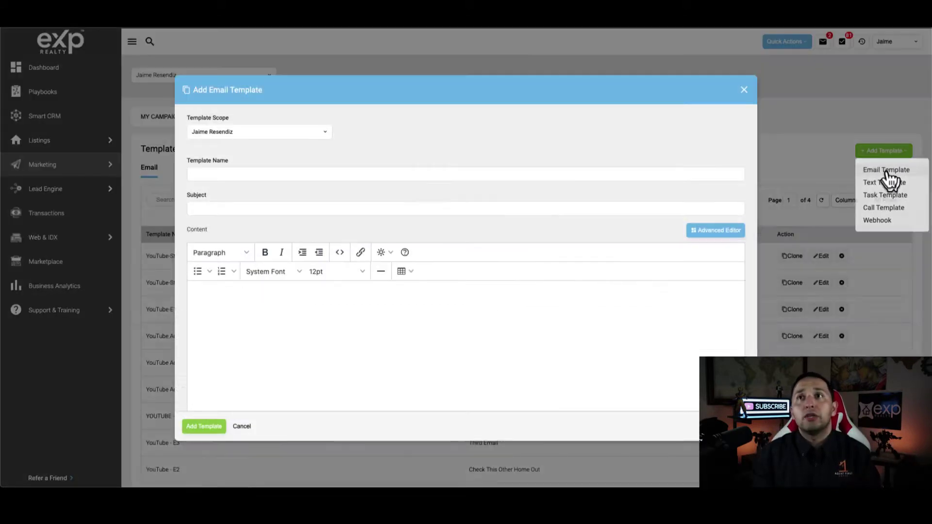
left_click(249, 175)
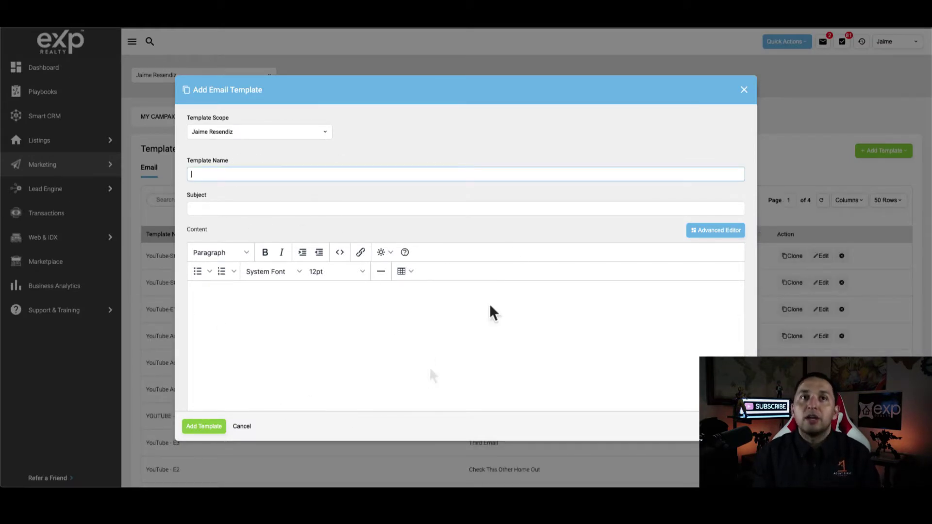
left_click(744, 89)
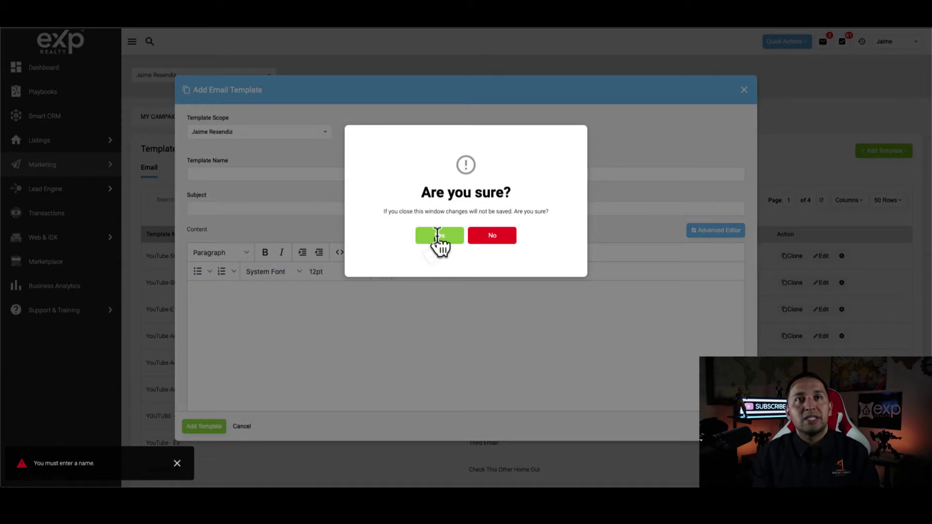
left_click(457, 235)
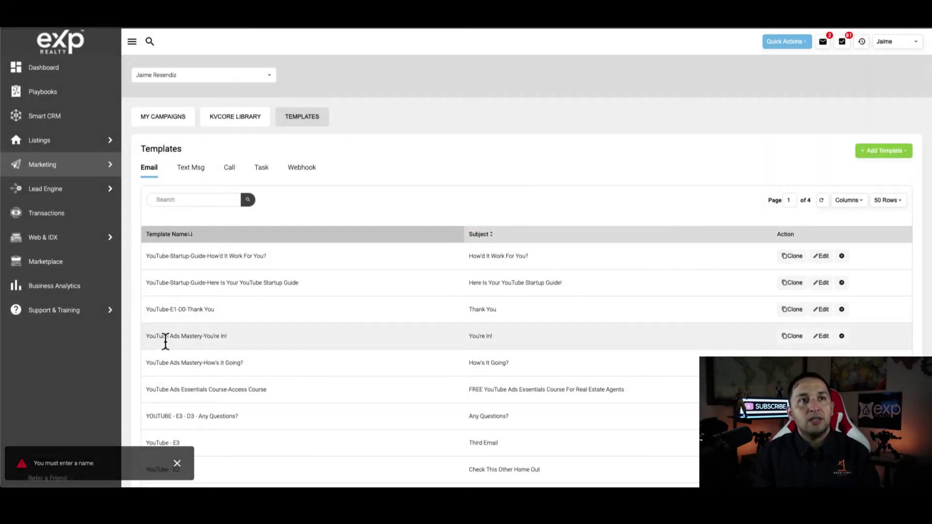
Scroll through the templates list and switch to the My Campaigns tab.
scroll(183, 364, "down", 3)
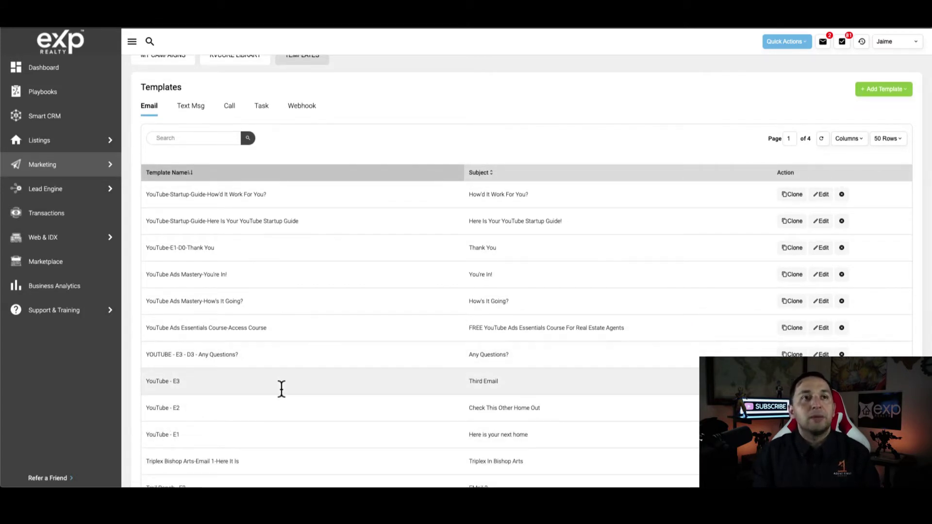
scroll(281, 388, "up", 3)
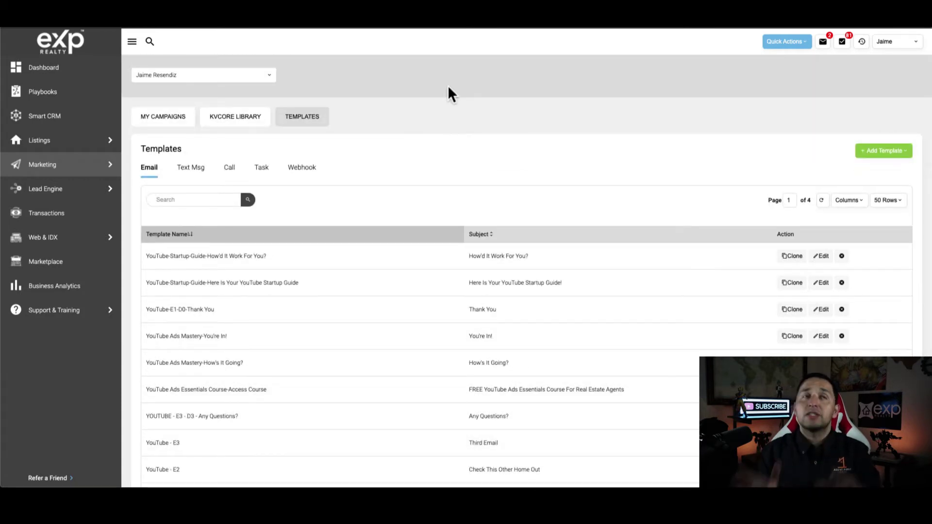
left_click(155, 122)
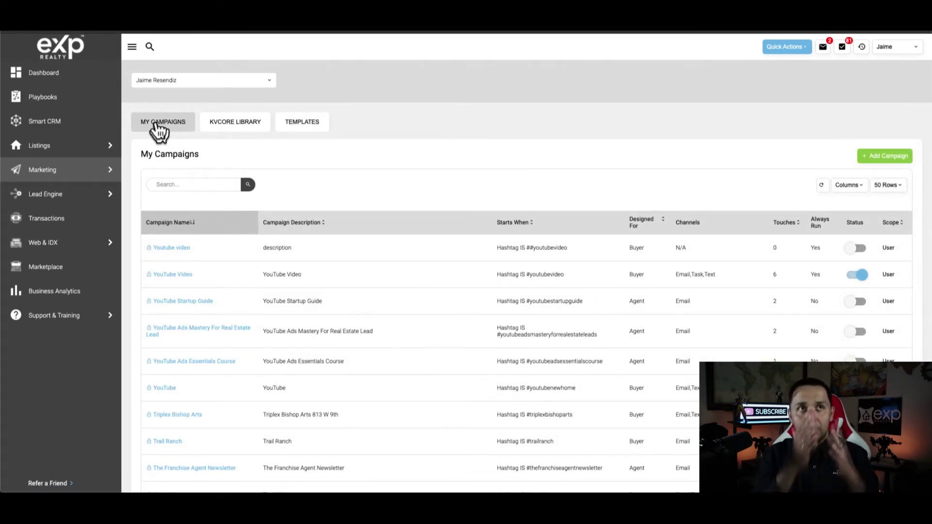
Open Add Campaign, then close the Add New Campaign dialog and confirm discarding it.
left_click(879, 160)
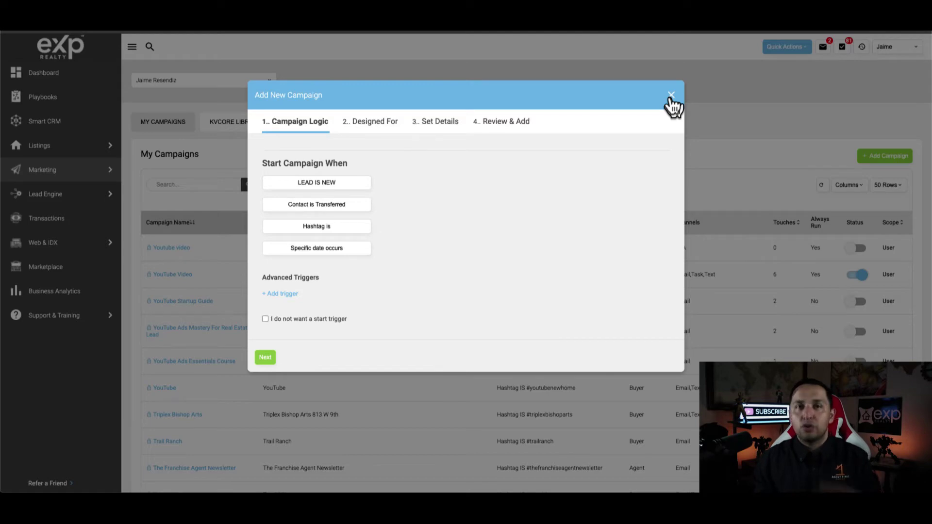
left_click(671, 95)
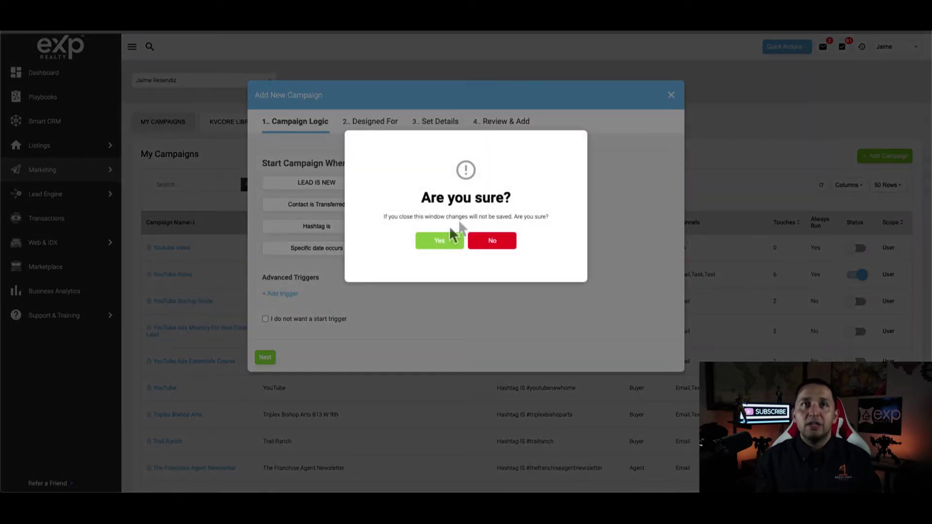
left_click(442, 241)
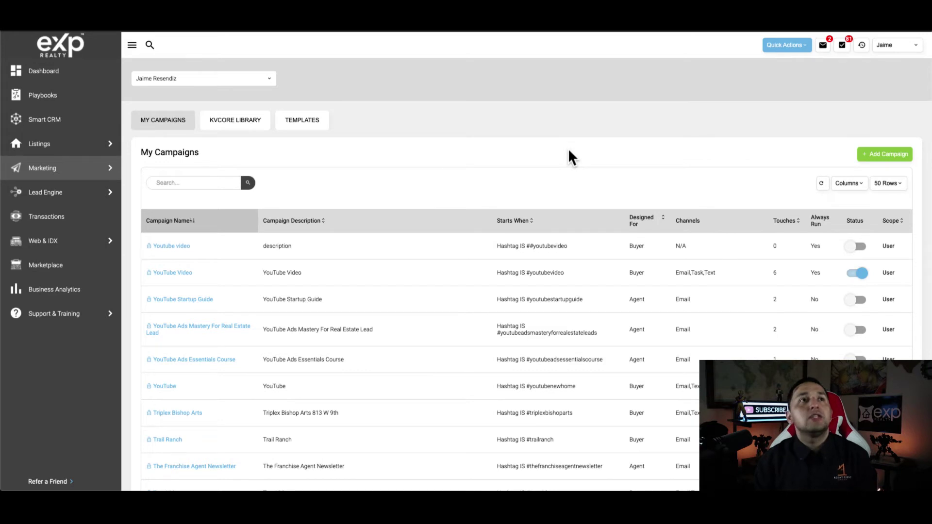
Return to the Smart CRM contacts list from the sidebar.
mouse_move(95, 168)
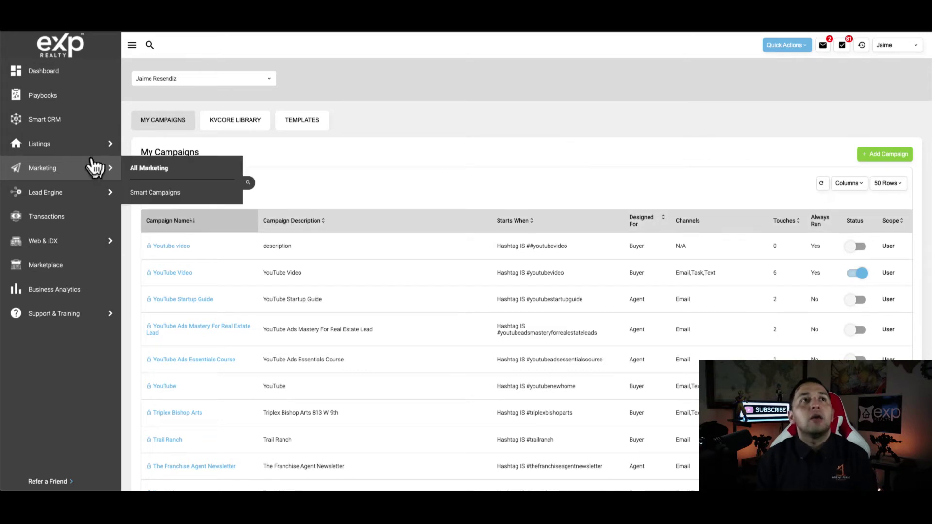
left_click(44, 121)
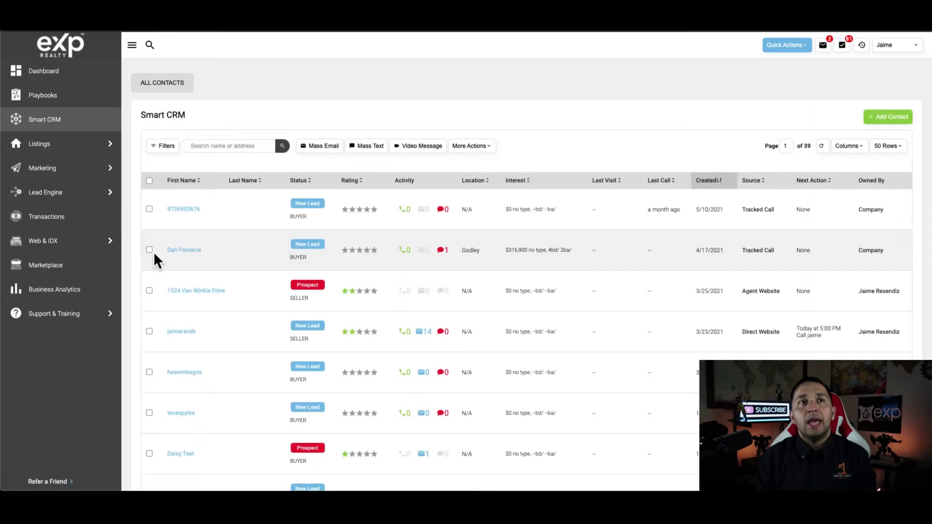
left_click(149, 209)
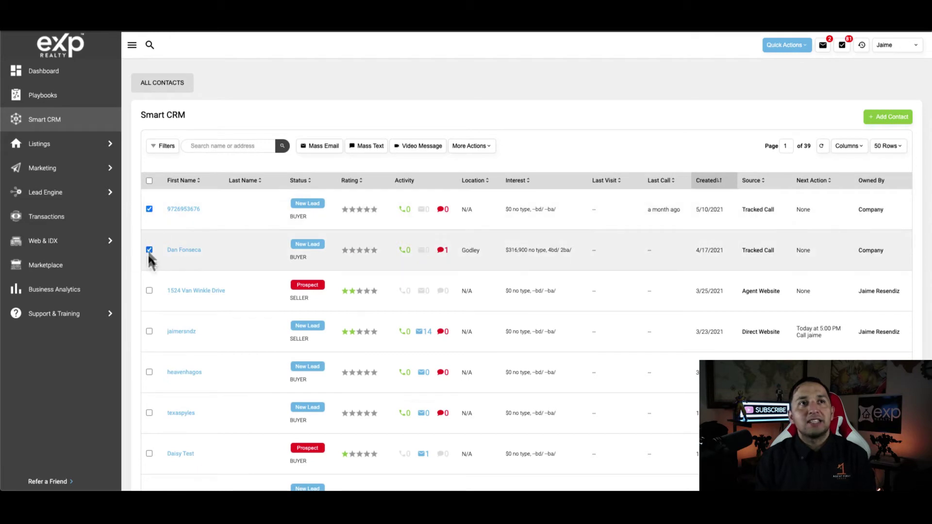
left_click(149, 291)
left_click(149, 331)
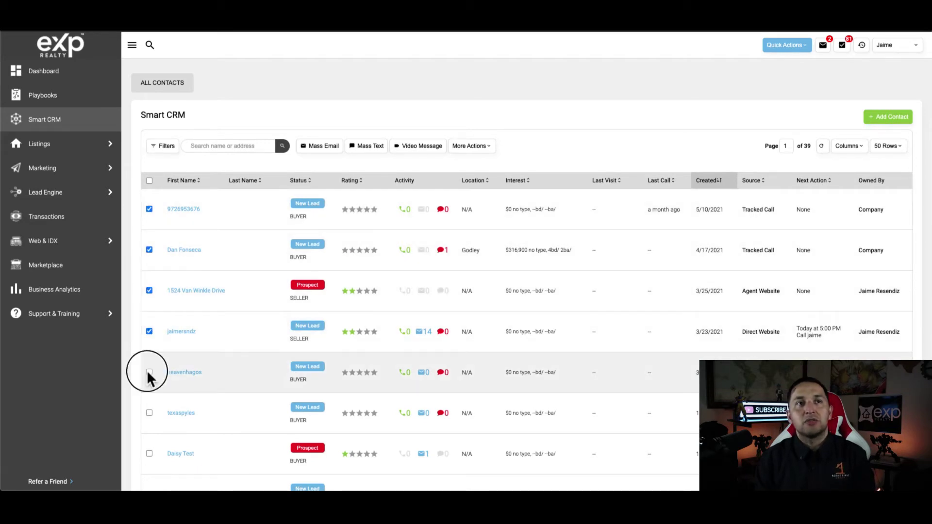
left_click(149, 372)
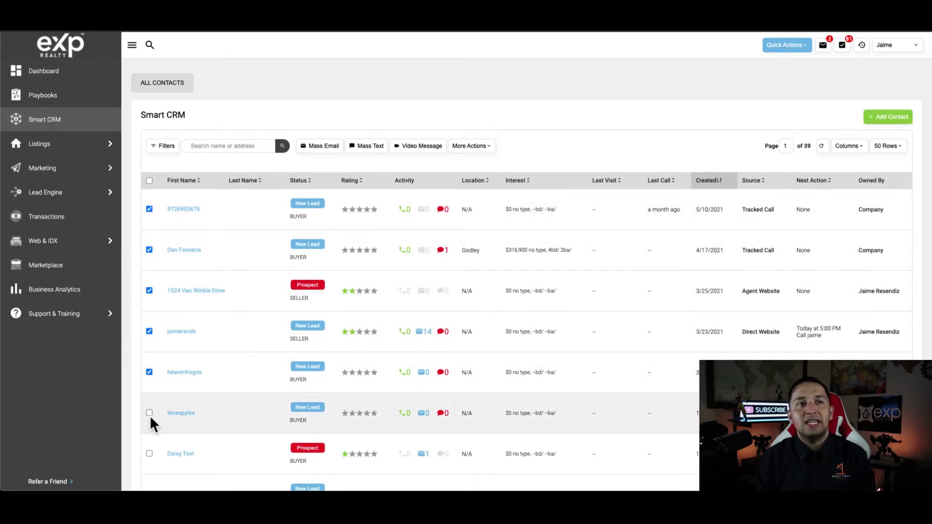
left_click(149, 414)
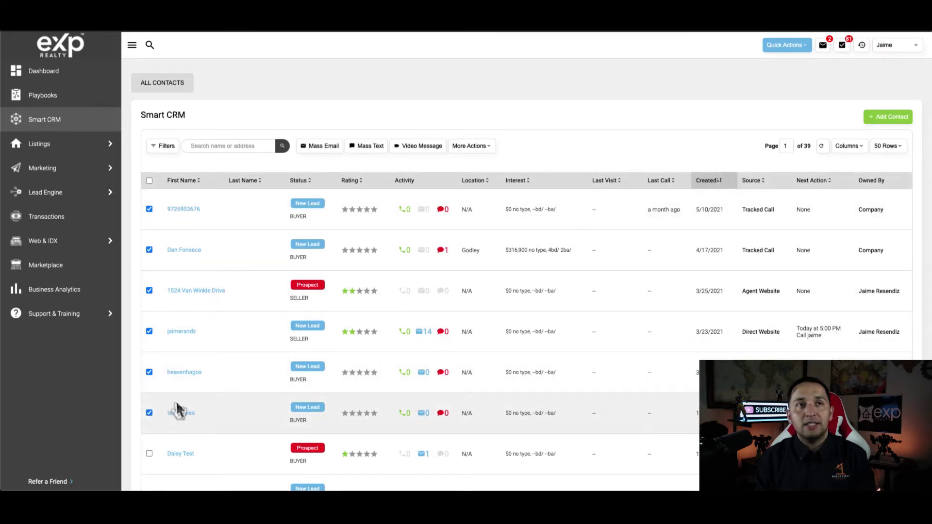
left_click(316, 148)
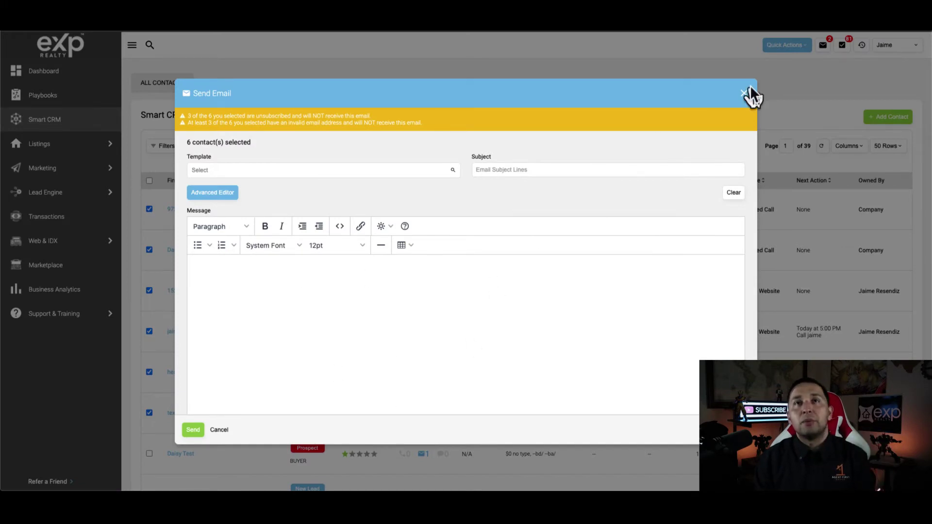
left_click(748, 98)
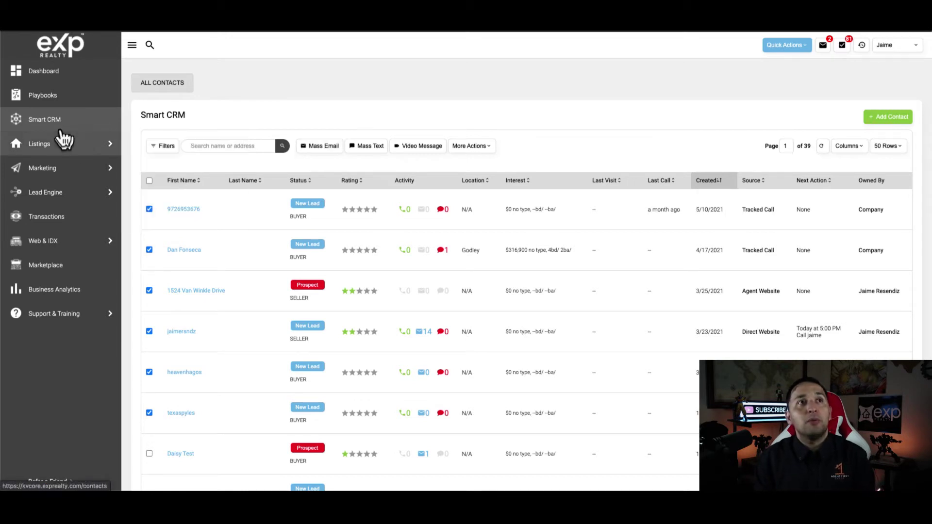
Open Marketing > All Marketing, go to Scheduled Mass Emails and begin scheduling a new one.
mouse_move(80, 169)
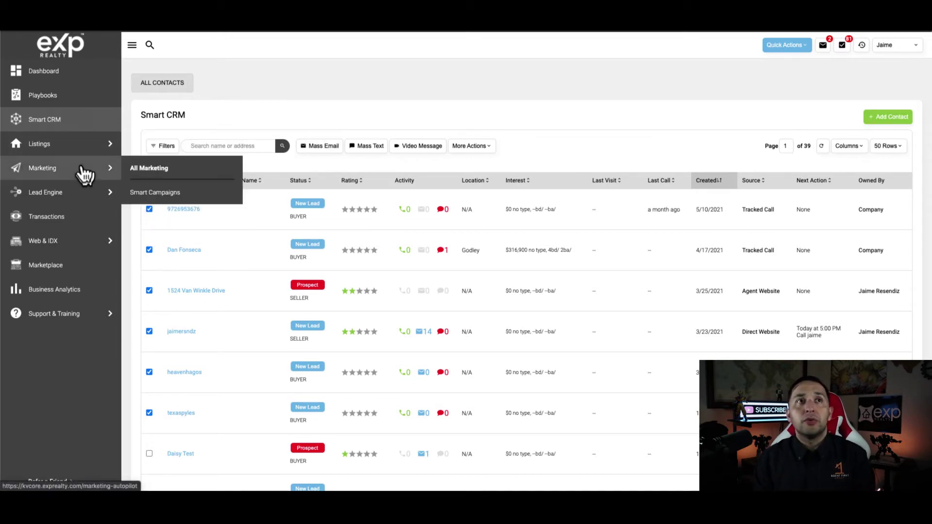
left_click(146, 169)
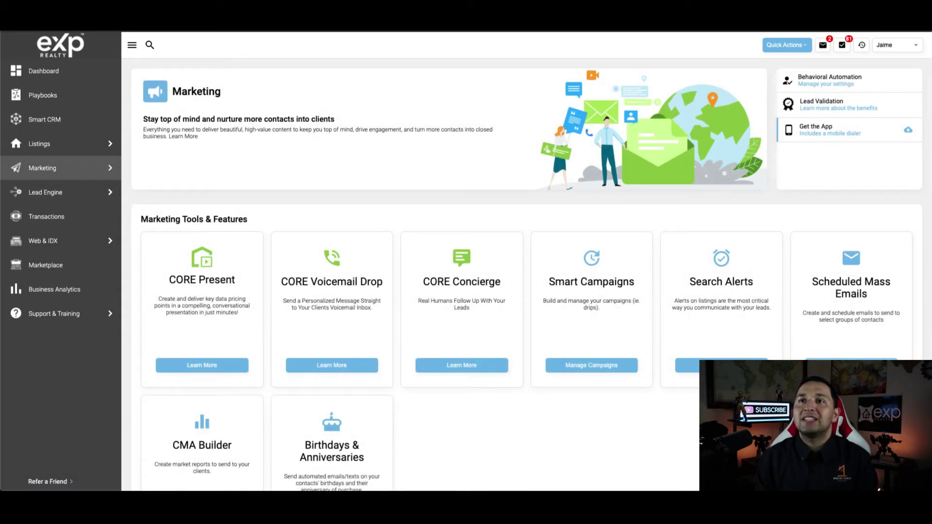
left_click(852, 365)
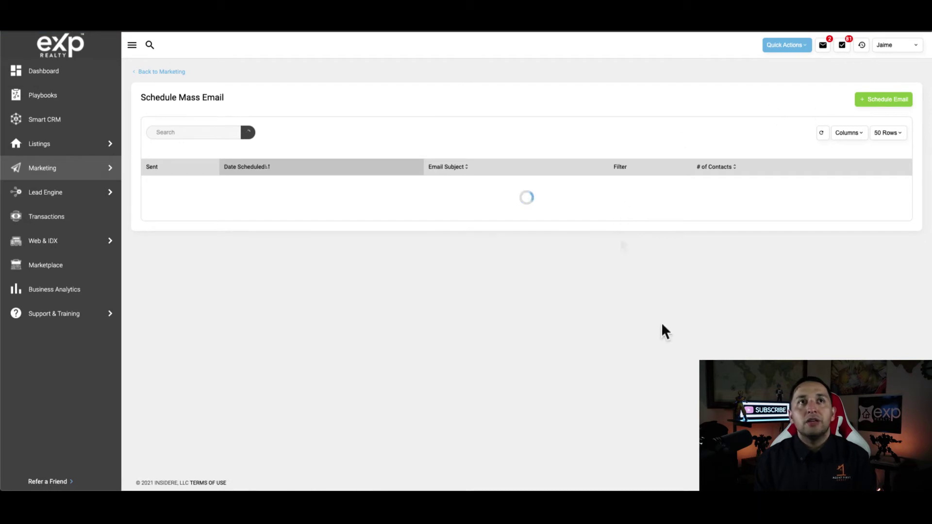
left_click(878, 100)
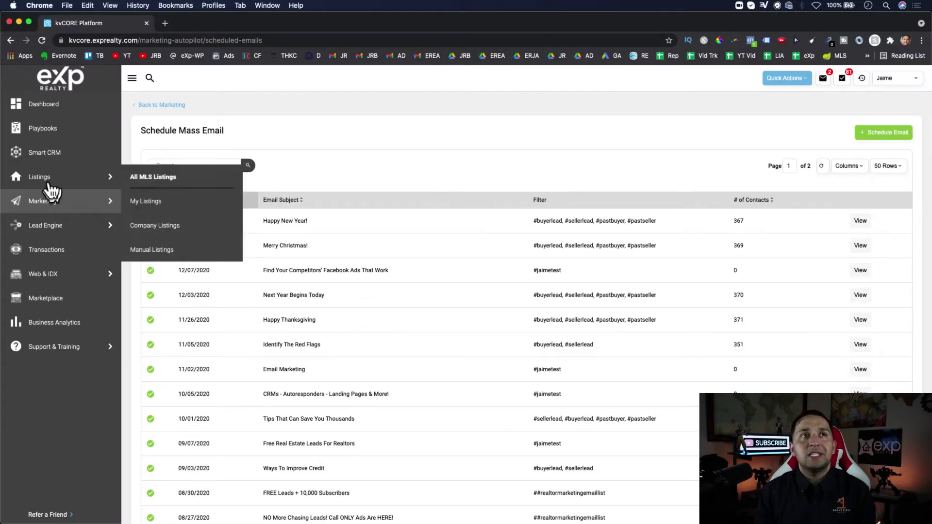
From the contacts list, open a contact's Arlington property alert criteria, review them, then close the contact record.
left_click(38, 153)
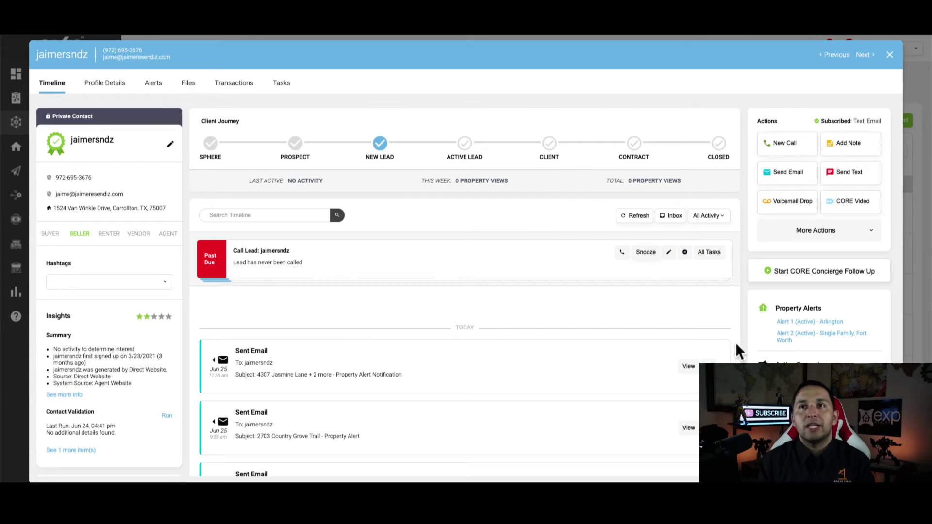
left_click(831, 322)
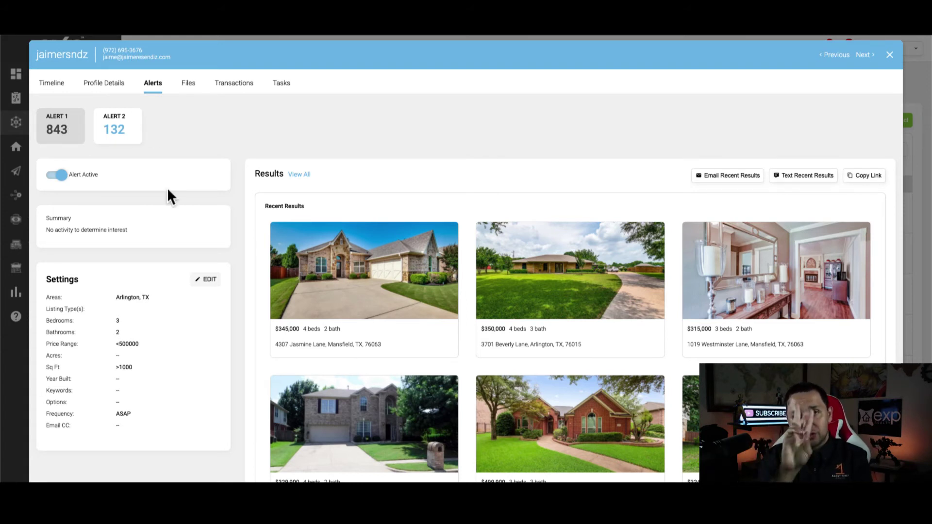
left_click(201, 281)
scroll(452, 388, "down", 6)
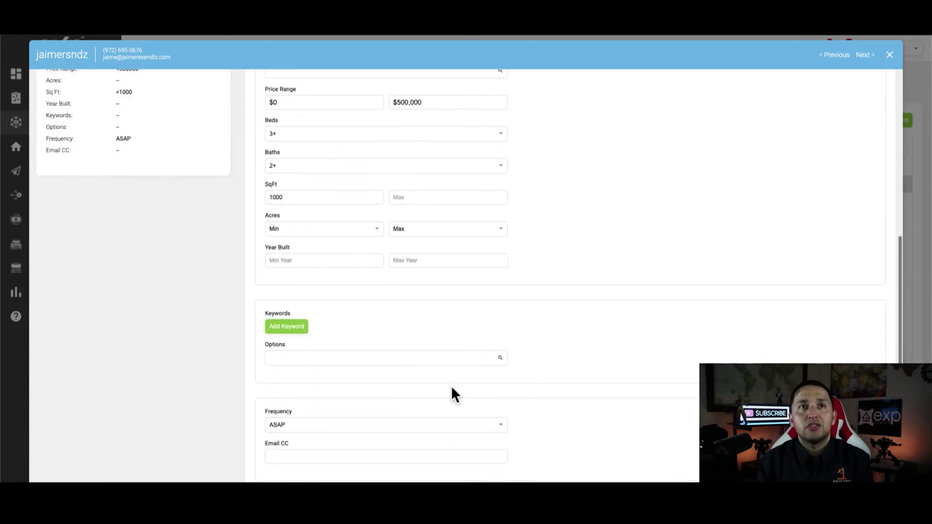
scroll(460, 150, "up", 6)
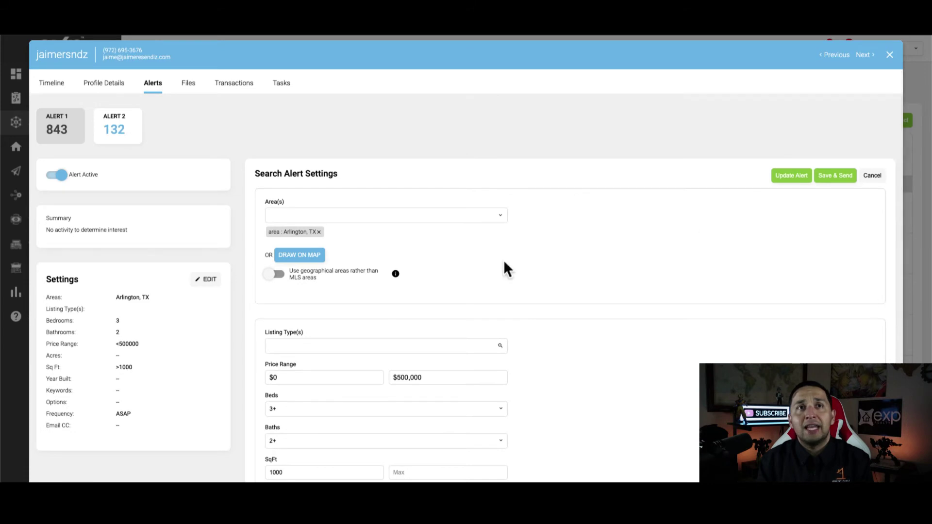
left_click(890, 56)
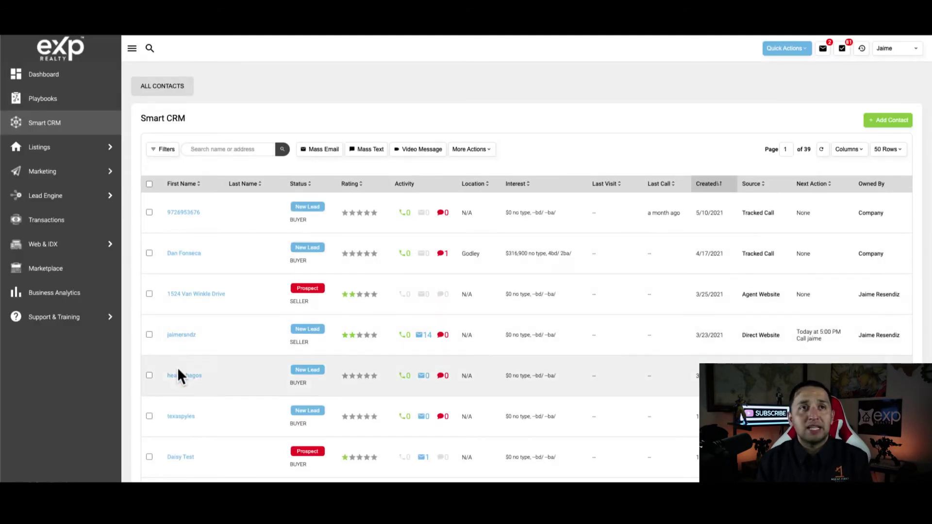
left_click(185, 335)
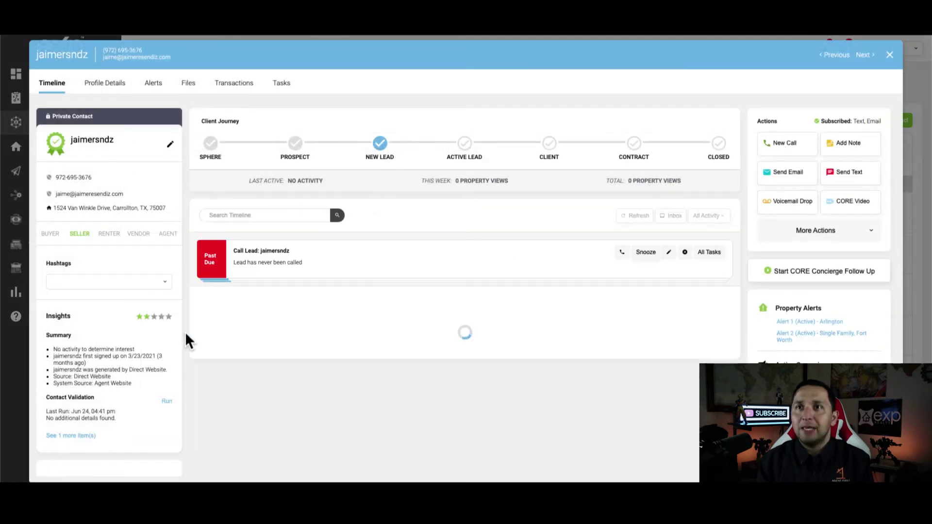
left_click(813, 233)
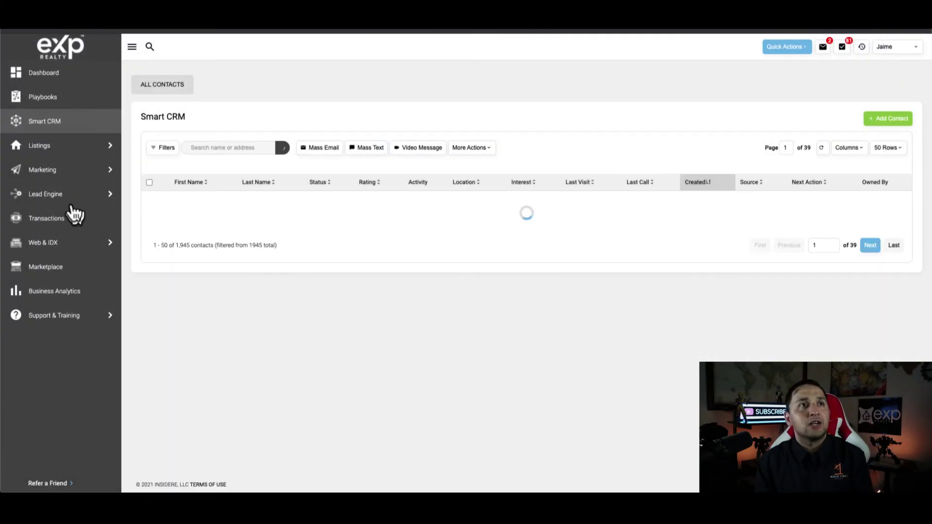
mouse_move(55, 180)
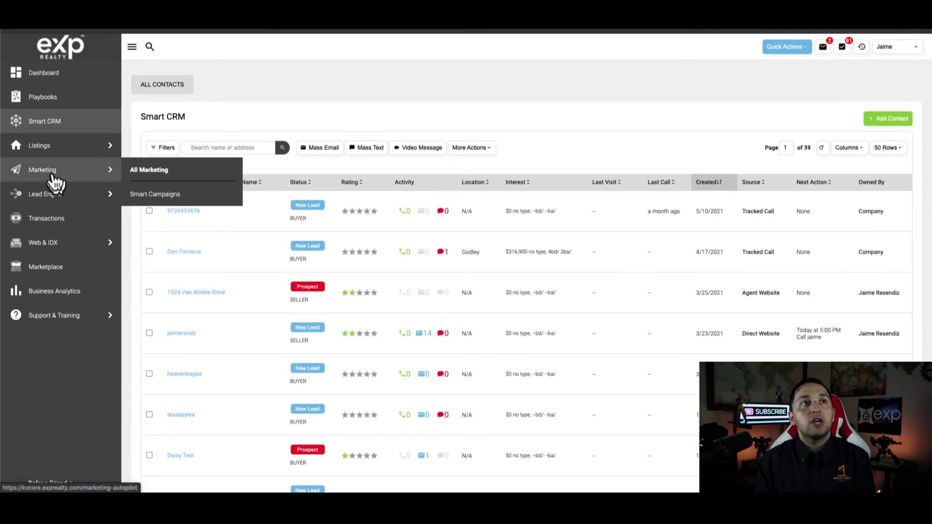
From the All Marketing overview, open the Behavioral Automation 'Manage your settings' page and look over its alerts.
left_click(151, 171)
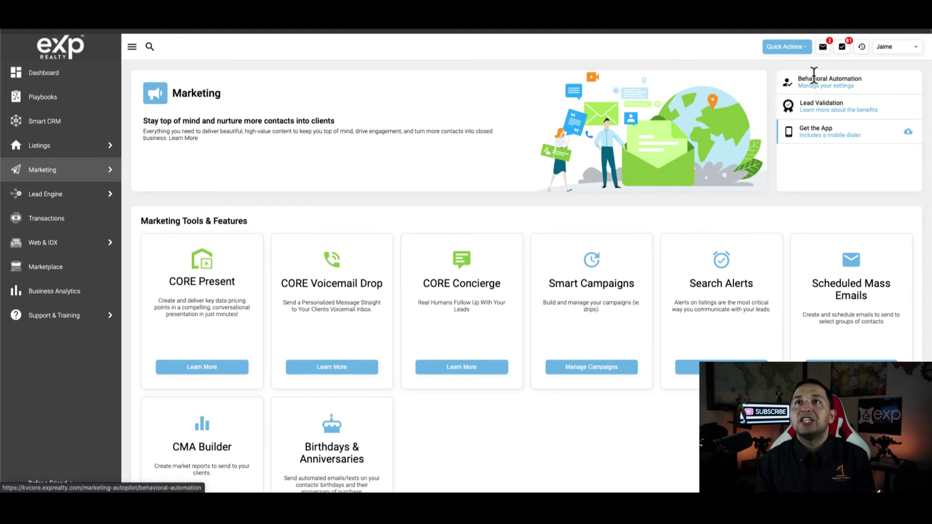
left_click(825, 86)
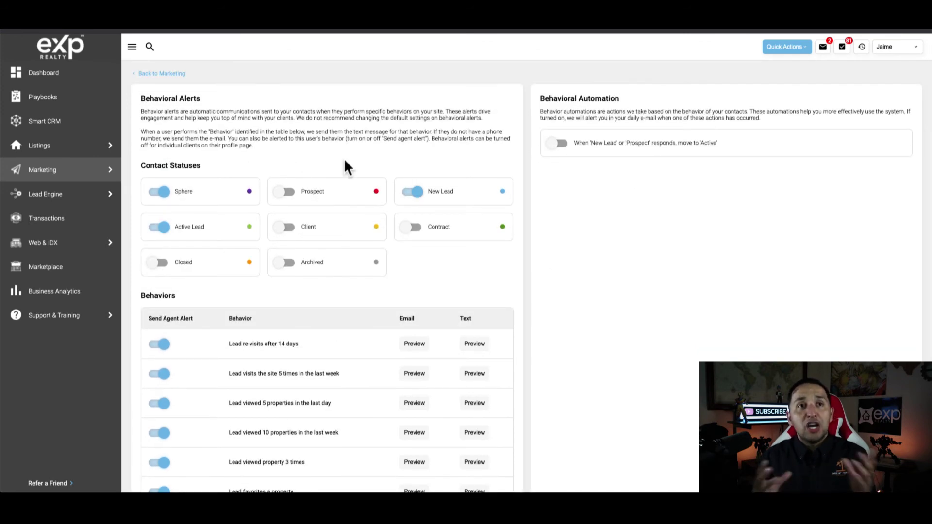
scroll(345, 160, "down", 1)
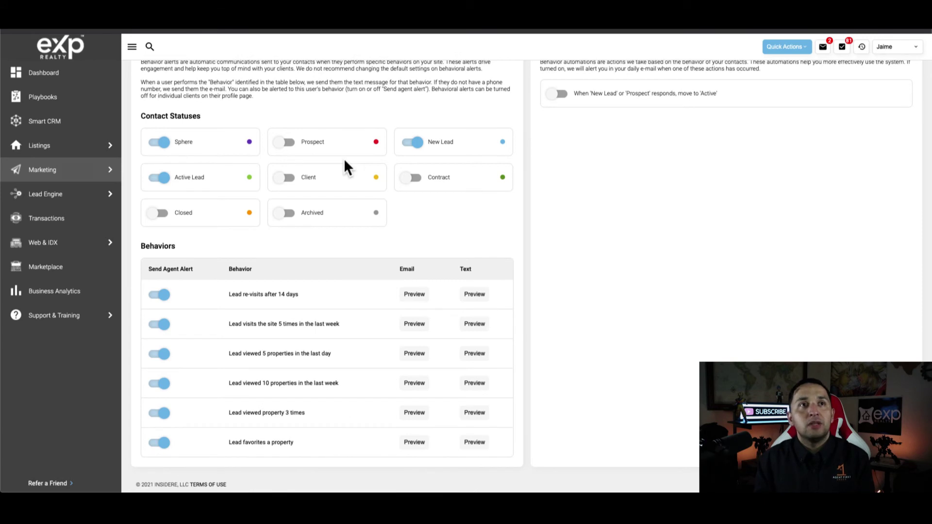
scroll(462, 235, "up", 1)
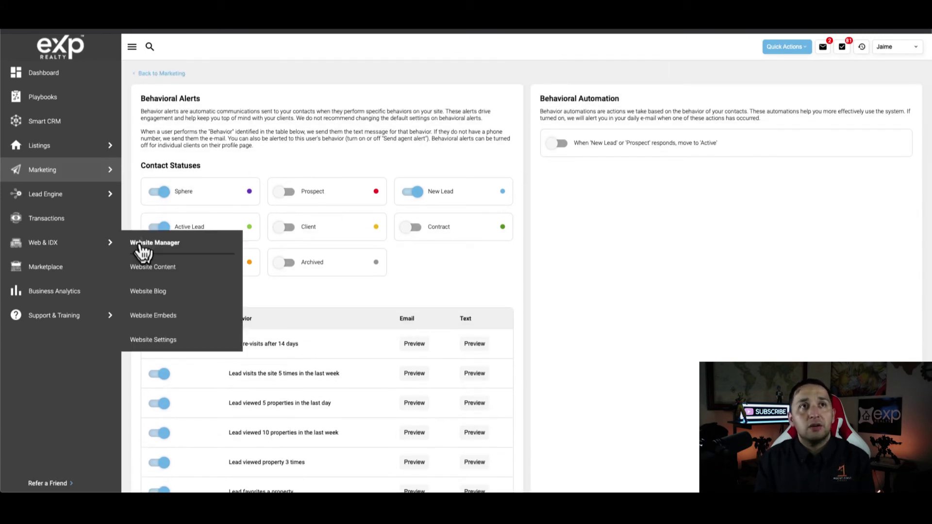
Turn off the Sphere, Active Lead and New Lead contact status alerts.
left_click(158, 192)
left_click(155, 227)
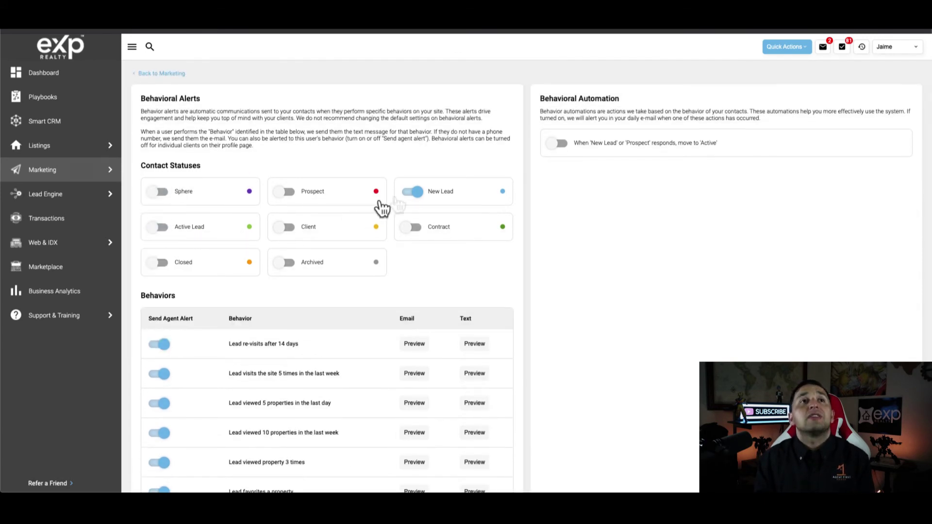
left_click(414, 192)
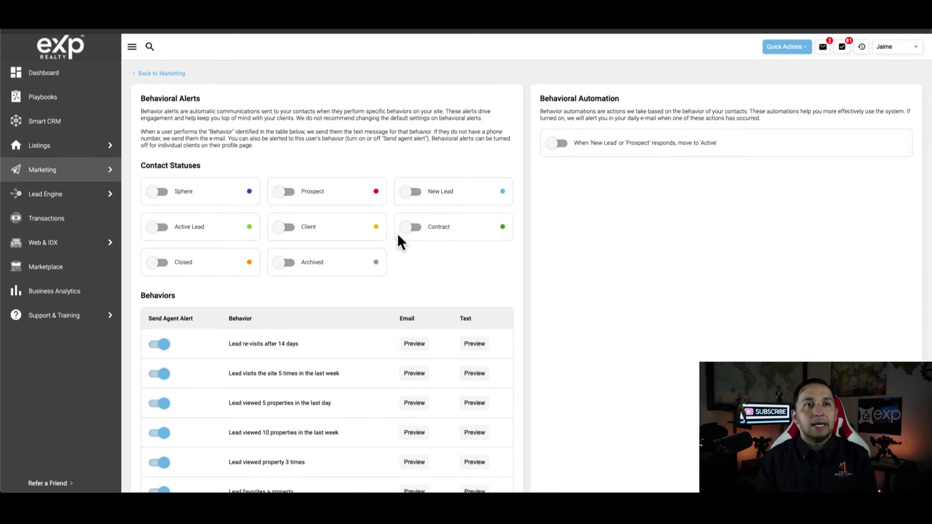
scroll(397, 237, "down", 2)
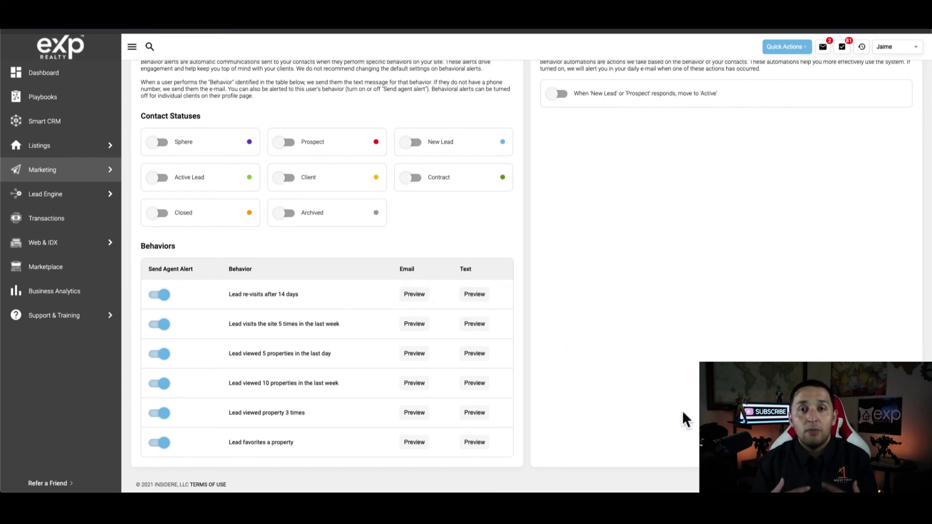
scroll(685, 419, "up", 1)
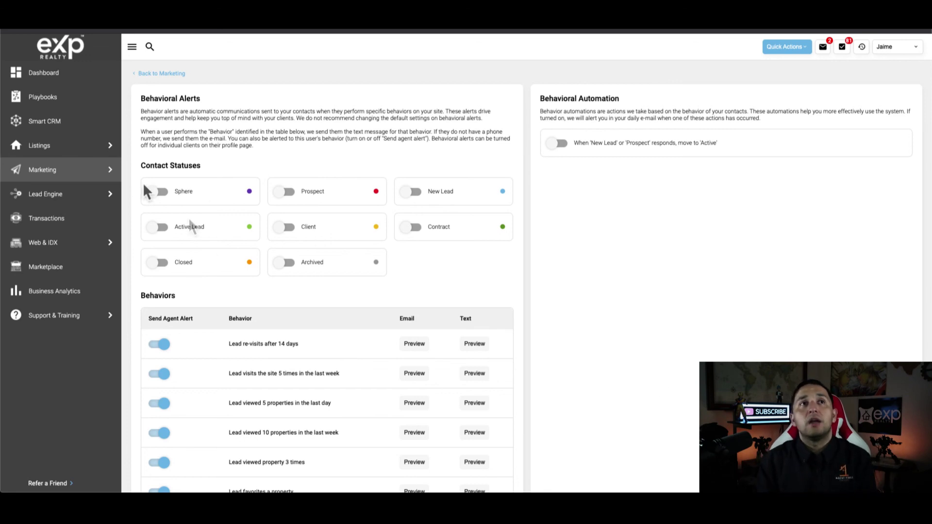
scroll(213, 359, "down", 1)
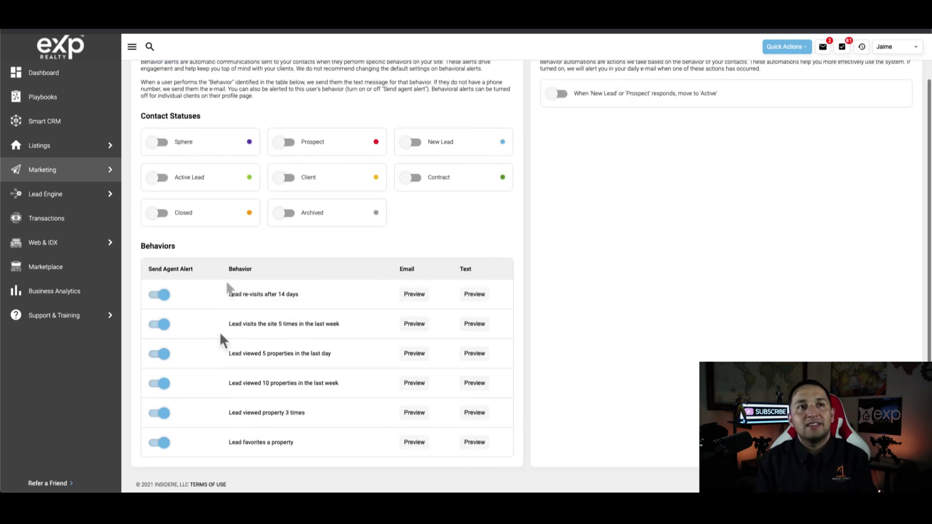
scroll(401, 428, "up", 1)
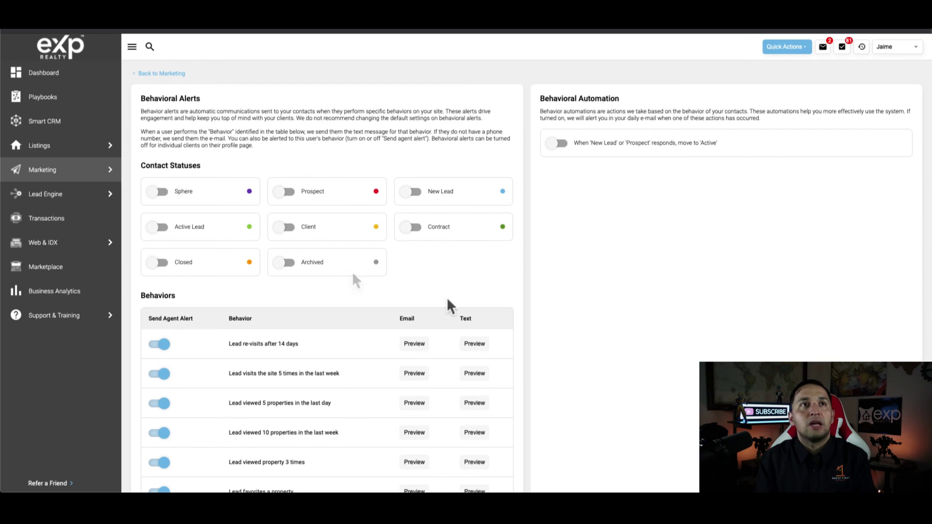
scroll(615, 304, "down", 1)
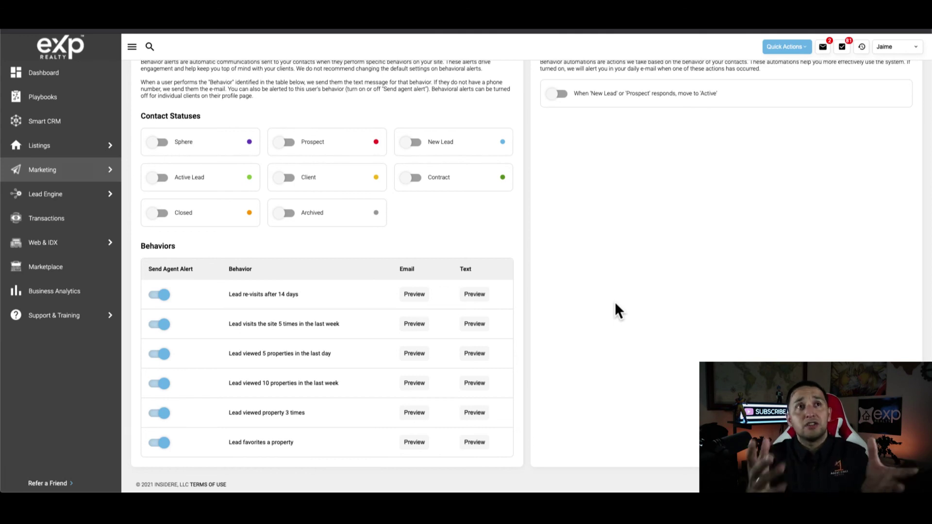
scroll(614, 302, "up", 1)
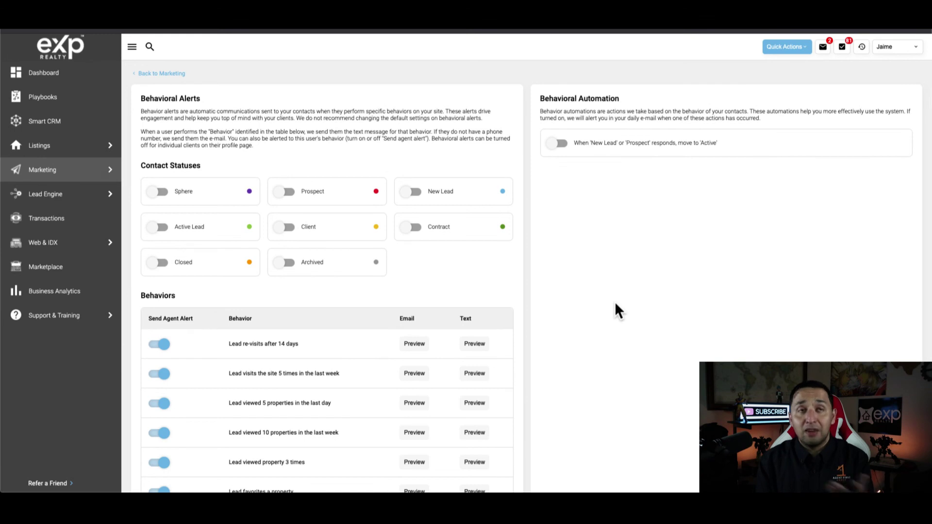